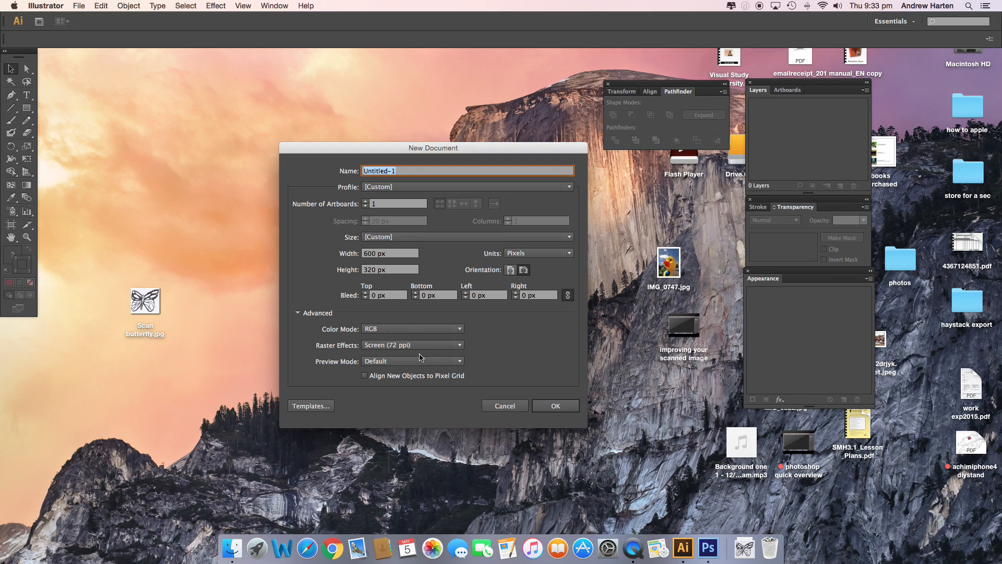
# Create the 600 × 320 px RGB document and place Scan butterfly.jpg from the Desktop as a linked image
pyautogui.click(545, 412)
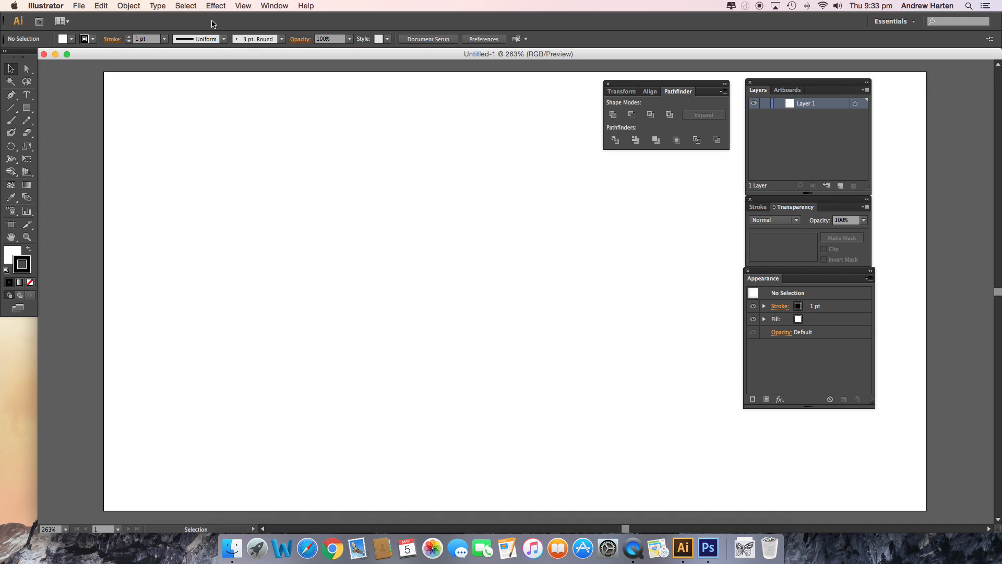
pyautogui.click(79, 7)
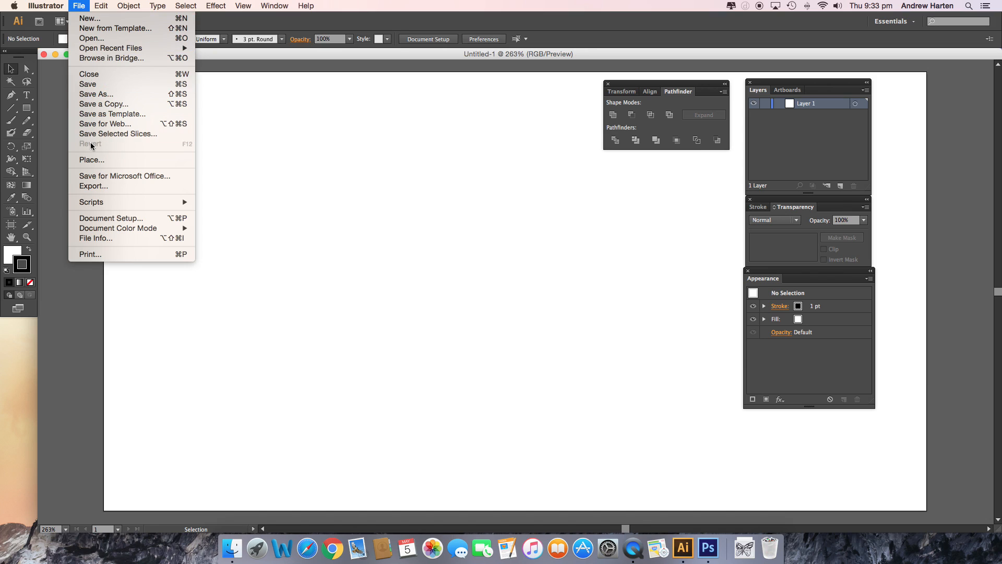
pyautogui.click(92, 162)
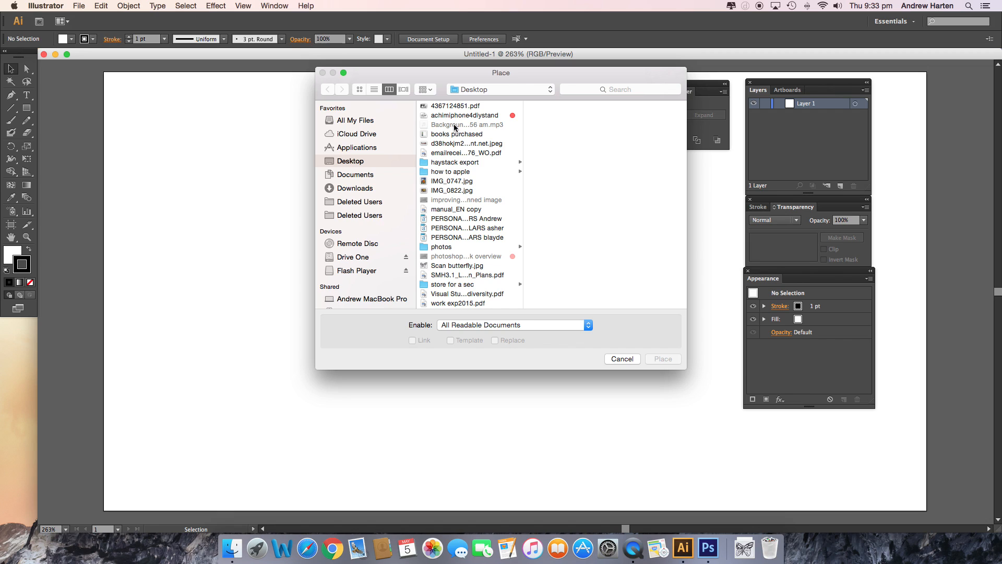
pyautogui.scroll(-1, 466, 177)
pyautogui.scroll(1, 465, 177)
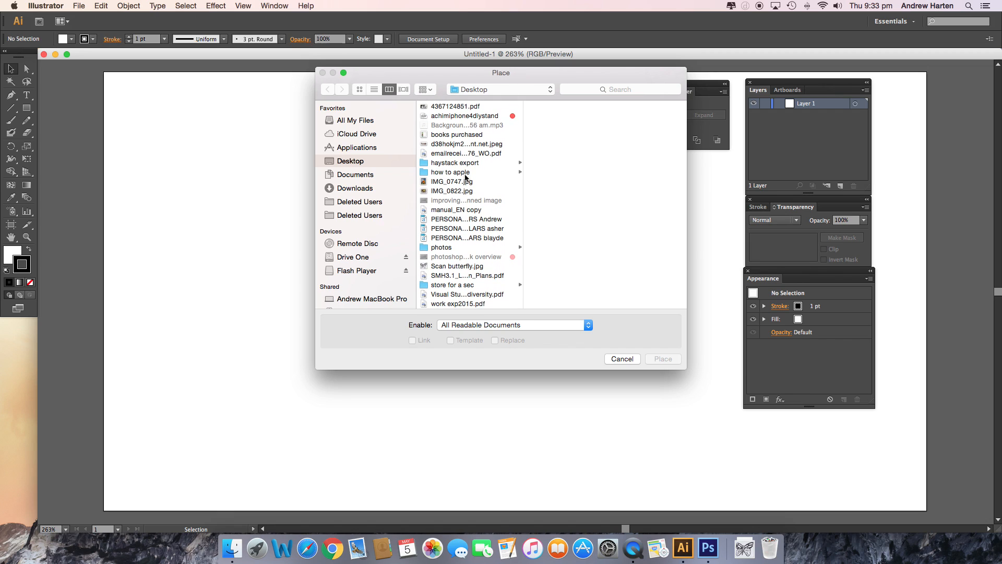
pyautogui.click(452, 266)
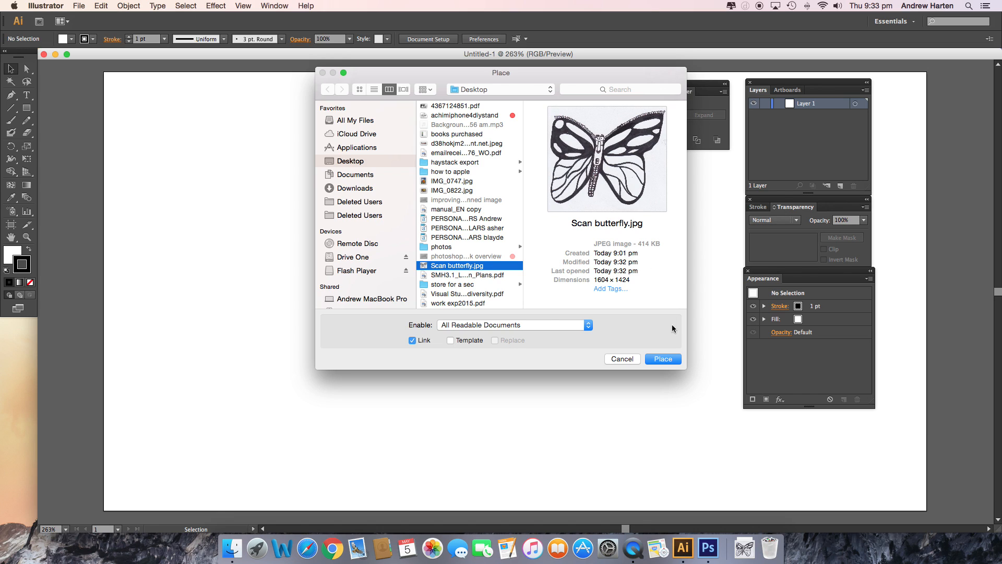
pyautogui.click(662, 360)
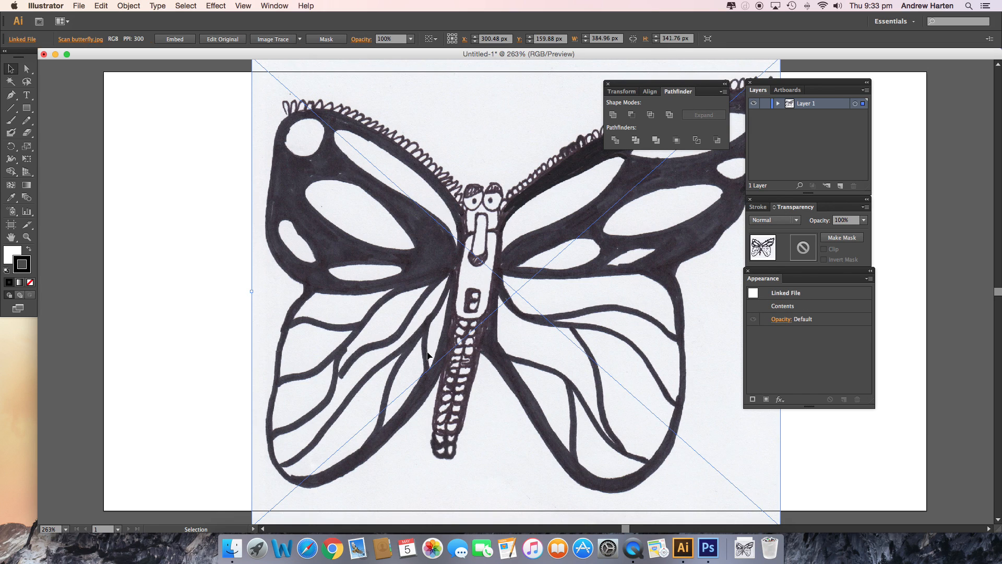
# Scale the placed butterfly scan down proportionally to about 290 × 258 px so it fits on the artboard
pyautogui.scroll(3, 311, 217)
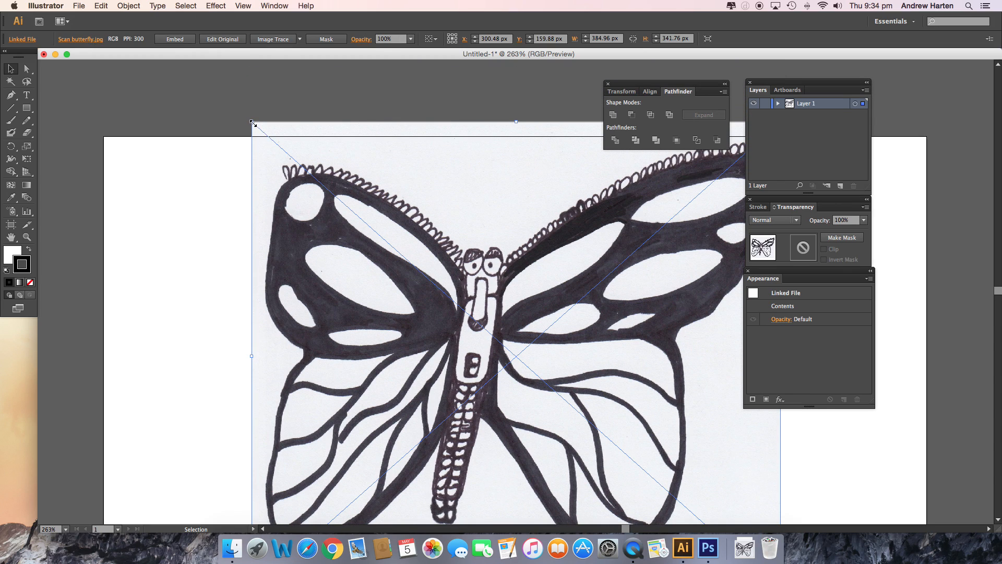
pyautogui.moveTo(253, 124); pyautogui.dragTo(287, 199)
pyautogui.click(409, 264)
pyautogui.moveTo(410, 264); pyautogui.dragTo(295, 220)
pyautogui.scroll(-2, 295, 220)
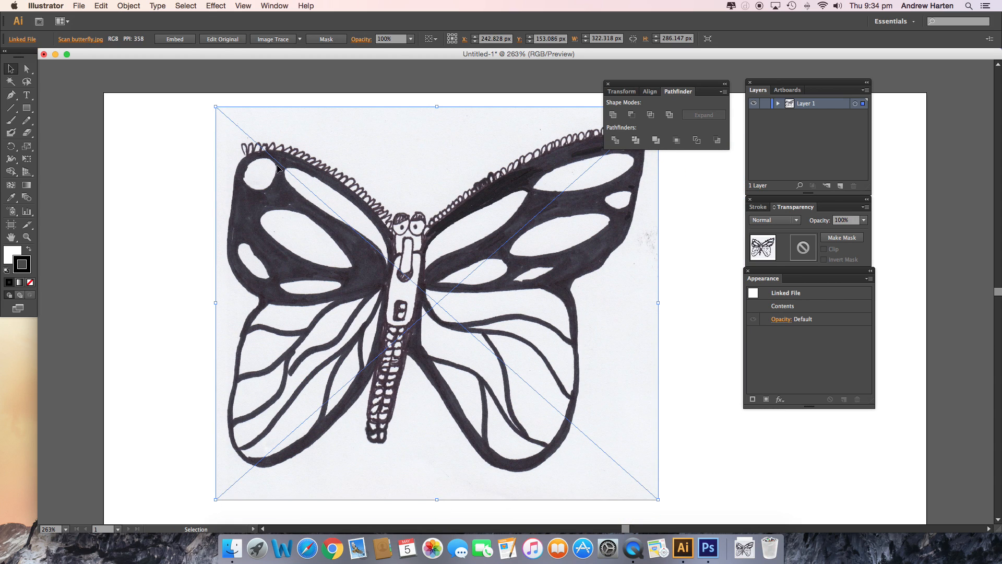
pyautogui.click(216, 108)
pyautogui.moveTo(216, 108); pyautogui.dragTo(261, 146)
pyautogui.click(215, 190)
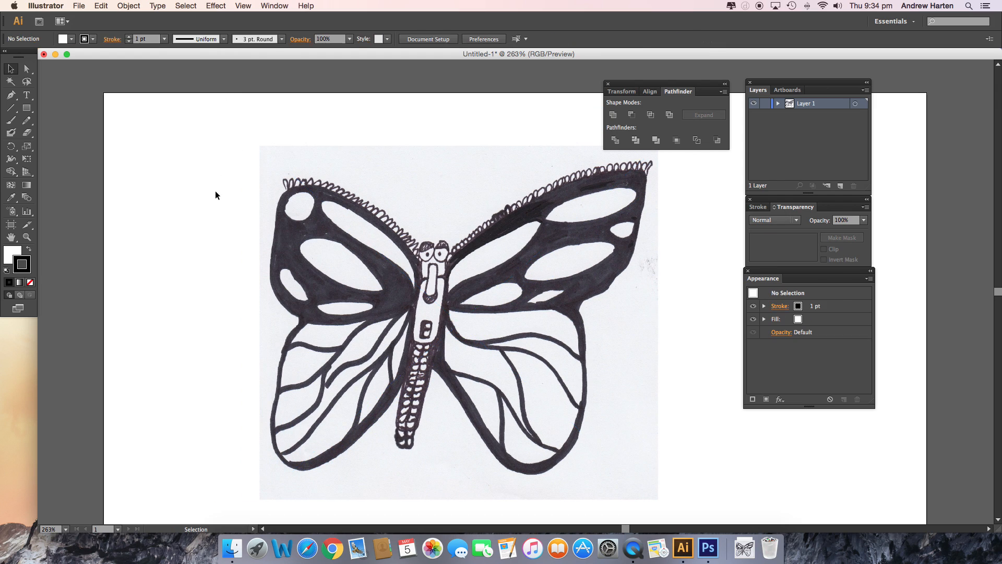
# Move the butterfly scan towards the artboard's left side, to about X 208 px, Y 151 px
pyautogui.click(313, 219)
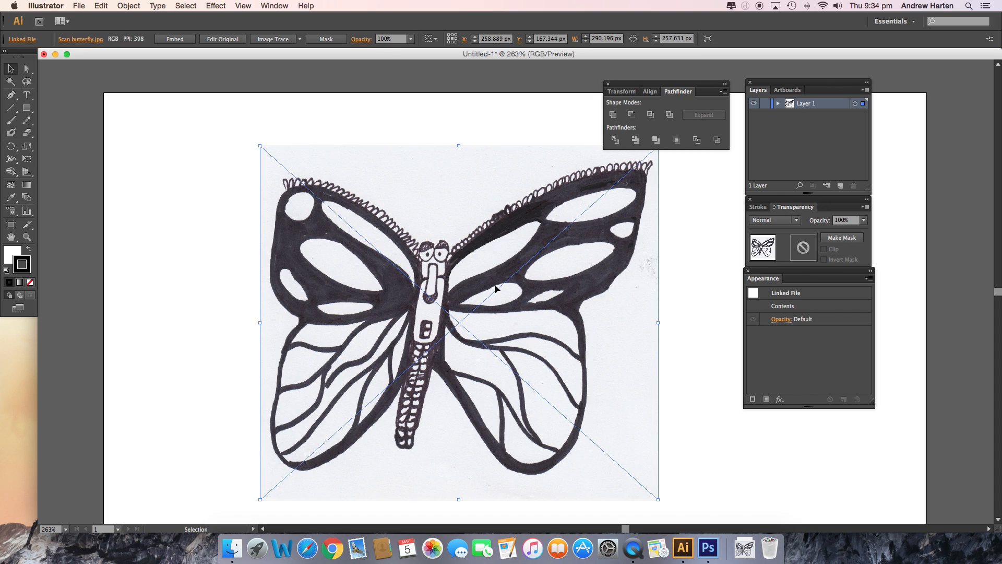
pyautogui.moveTo(567, 286); pyautogui.dragTo(497, 278)
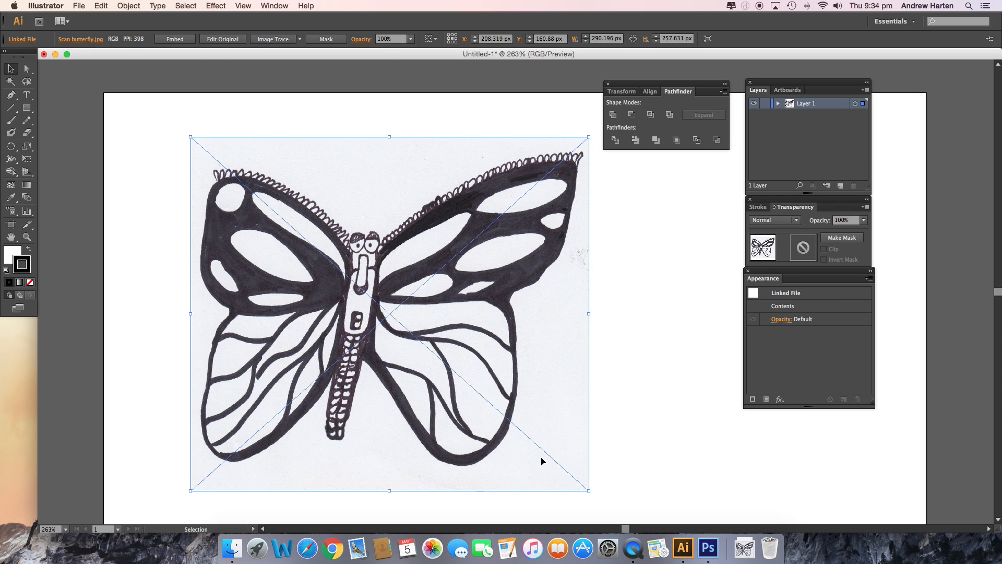
pyautogui.moveTo(506, 437); pyautogui.dragTo(497, 421)
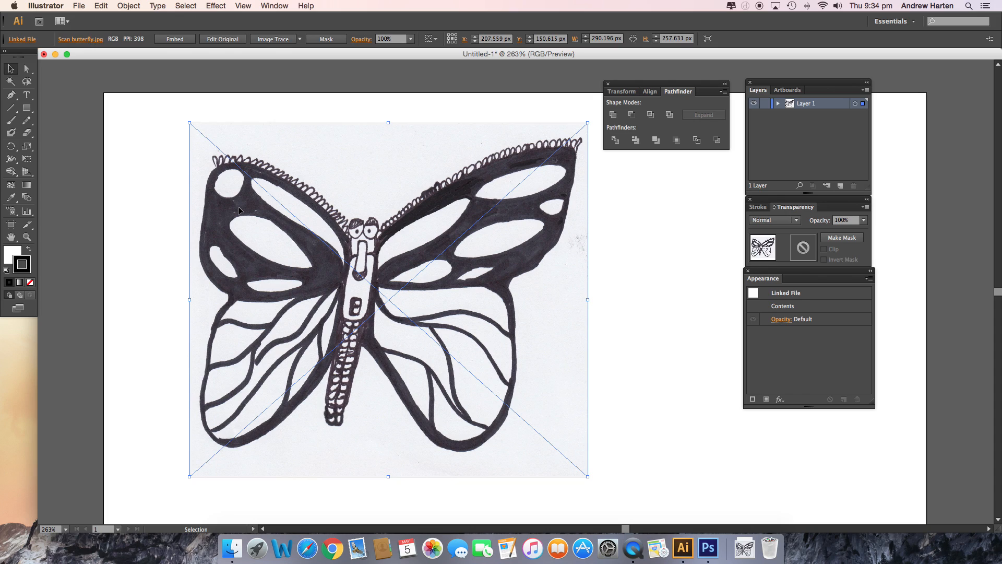
# Convert the butterfly scan with the default Image Trace and shift the tracing left to about X 186 px
pyautogui.click(274, 43)
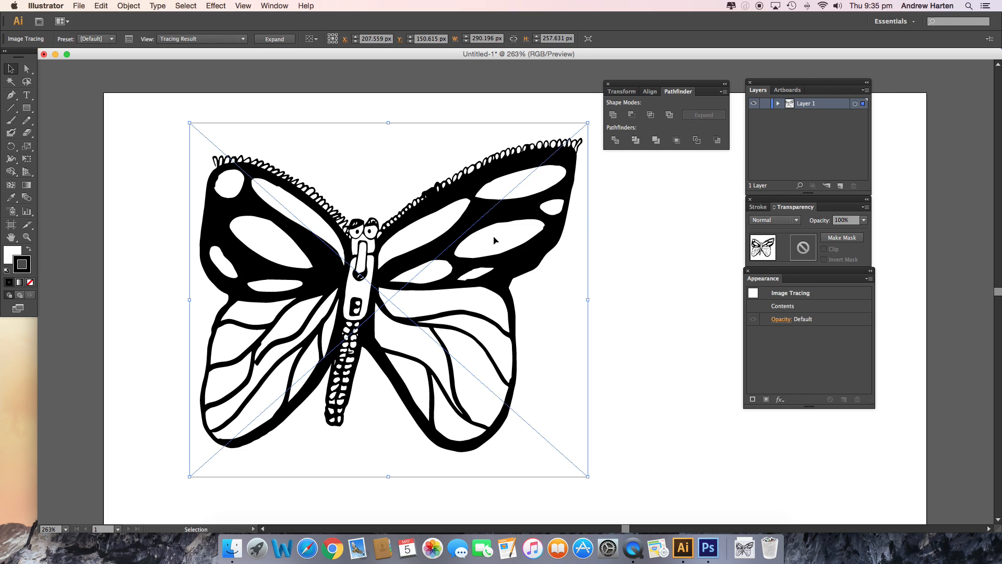
pyautogui.click(619, 223)
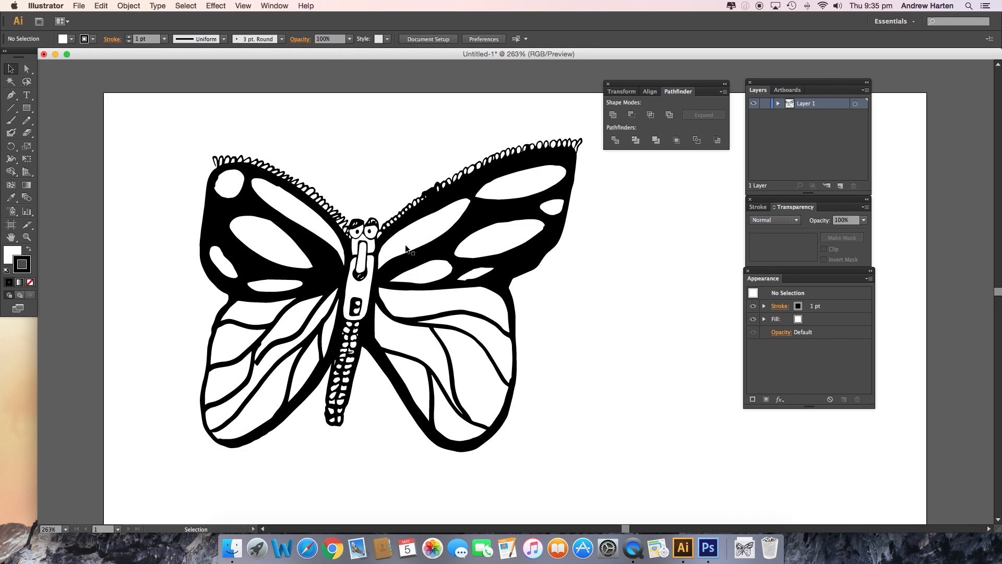
pyautogui.moveTo(339, 283); pyautogui.dragTo(309, 282)
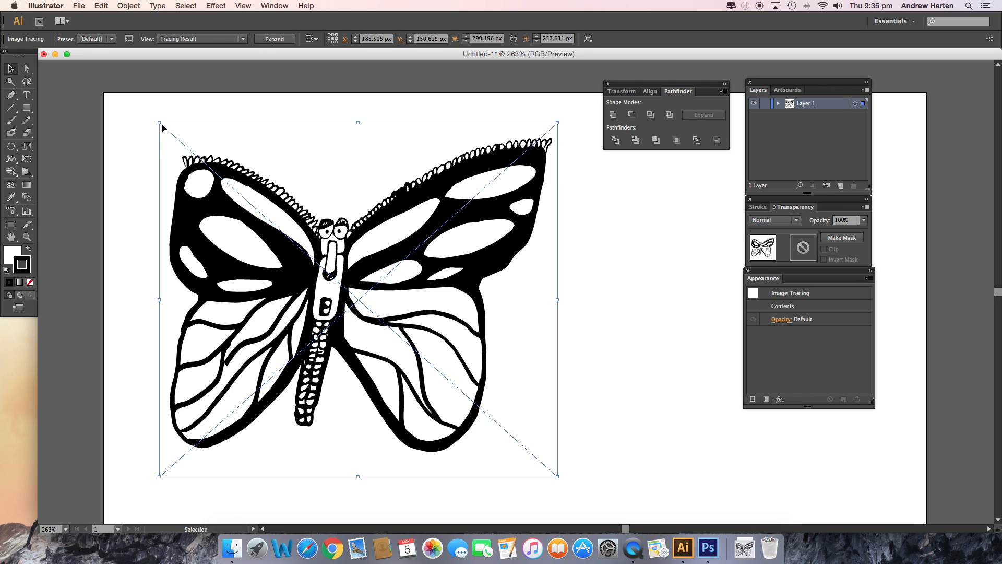
# Open the detailed Image Trace settings, enable Preview, try the Grayscale mode and return the mode to Black and White
pyautogui.click(129, 40)
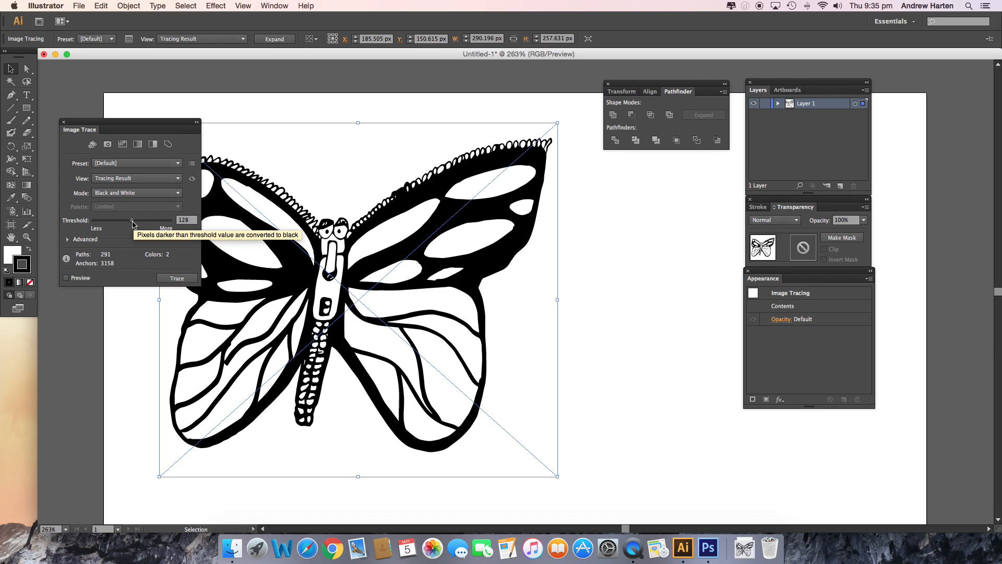
pyautogui.click(178, 195)
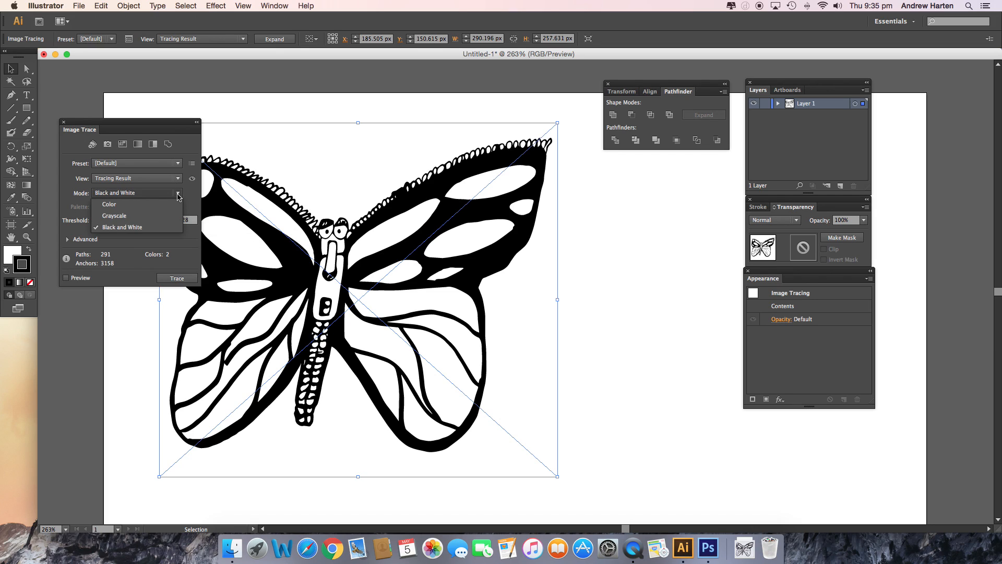
pyautogui.click(122, 215)
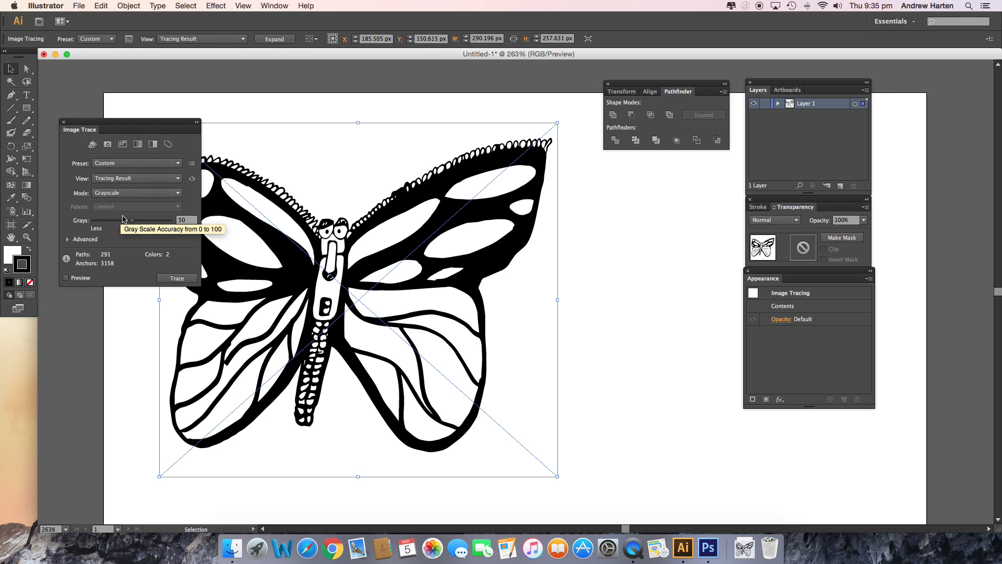
pyautogui.click(67, 278)
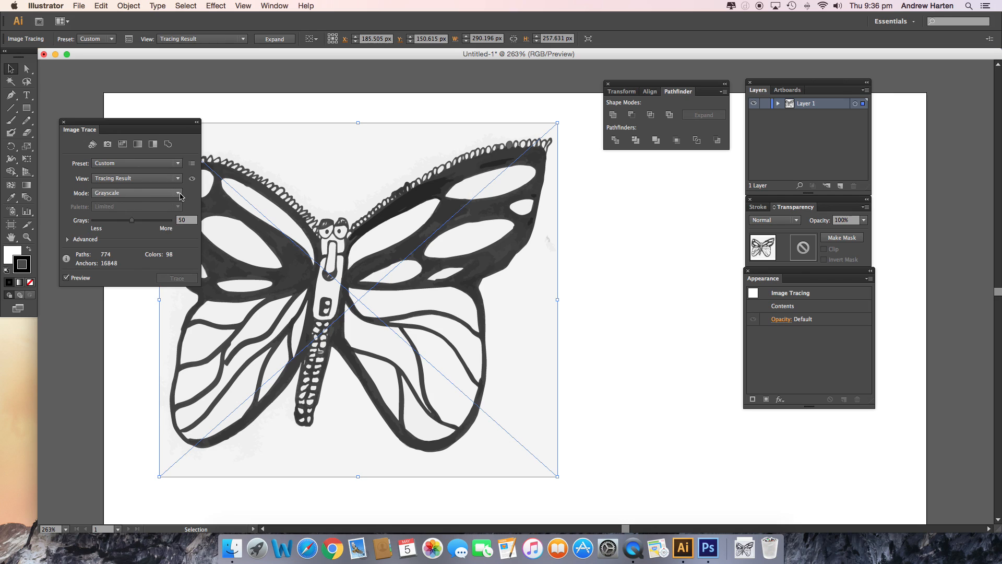
pyautogui.click(142, 192)
pyautogui.click(144, 228)
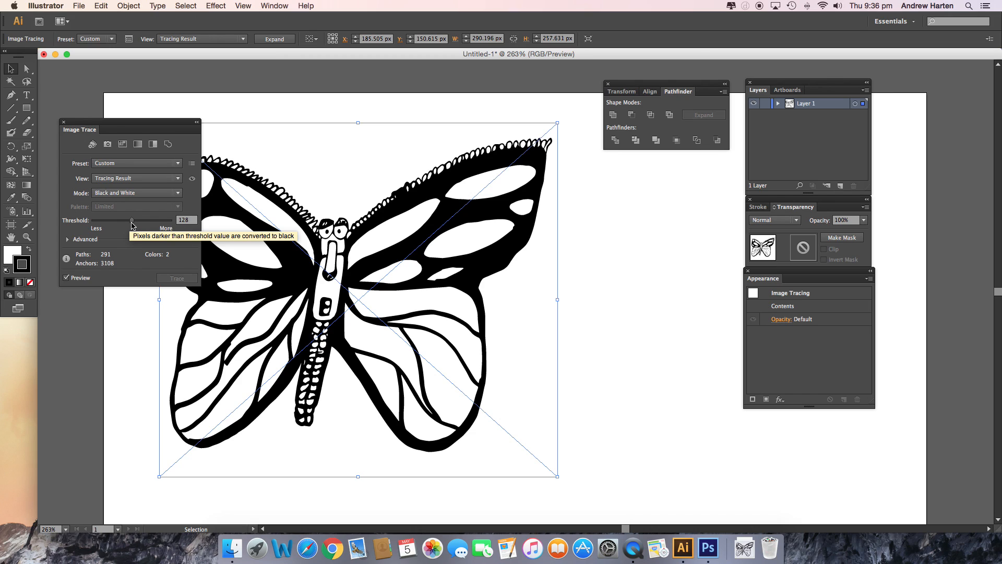
# Test tracing thresholds between 59 and 171 on the butterfly and settle on a threshold of 131
pyautogui.moveTo(131, 225); pyautogui.dragTo(145, 225)
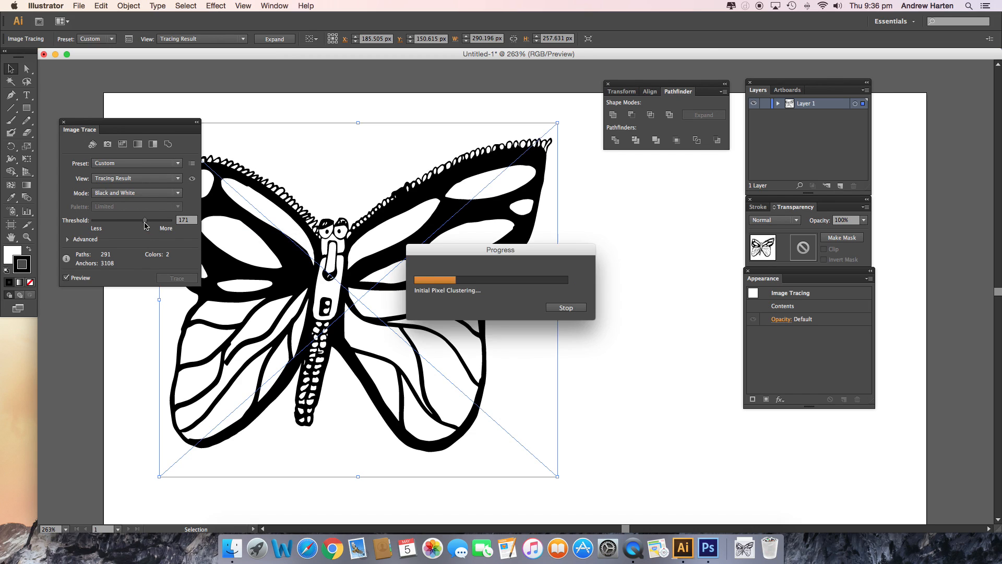
pyautogui.moveTo(146, 225); pyautogui.dragTo(132, 225)
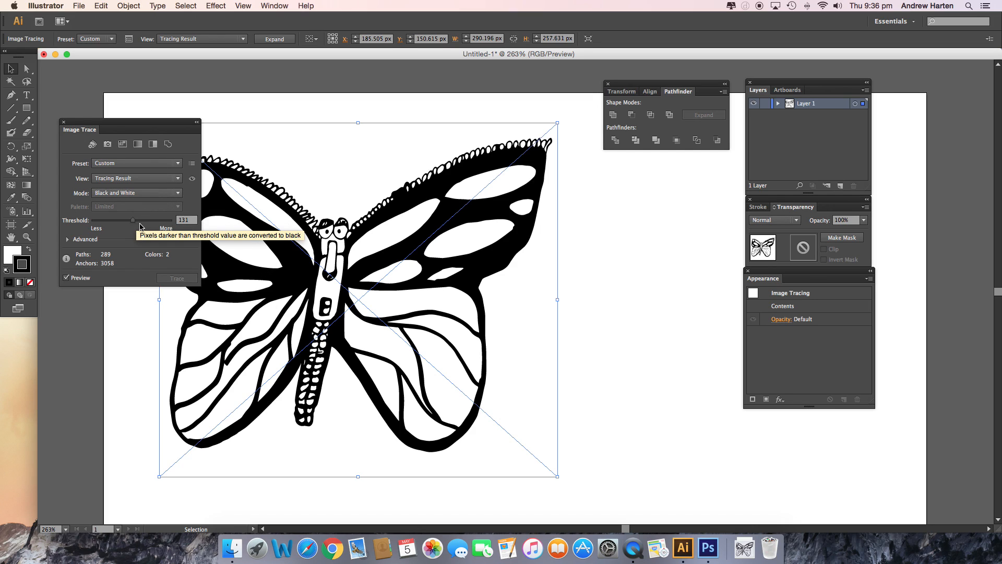
pyautogui.moveTo(135, 225); pyautogui.dragTo(112, 226)
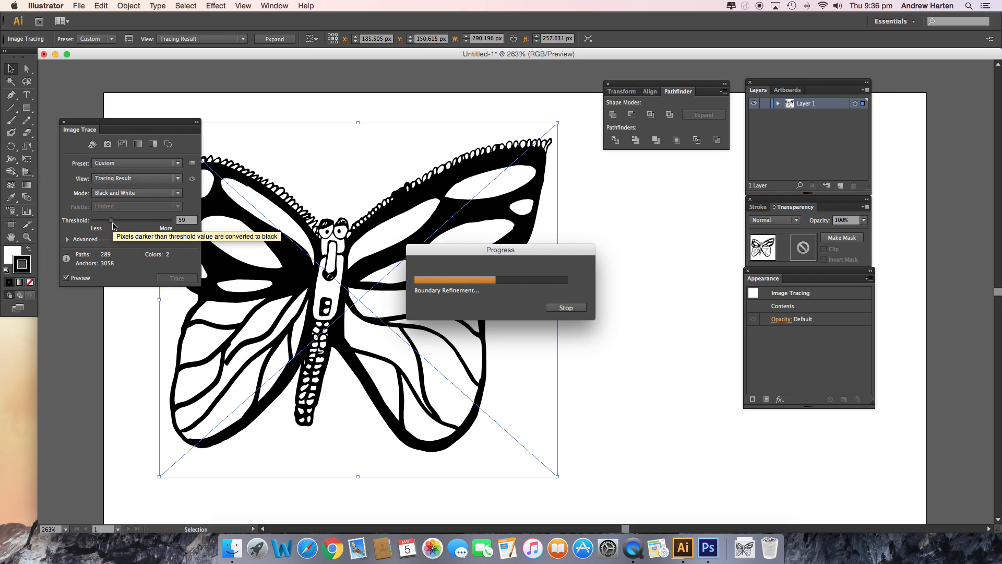
pyautogui.moveTo(117, 226); pyautogui.dragTo(125, 226)
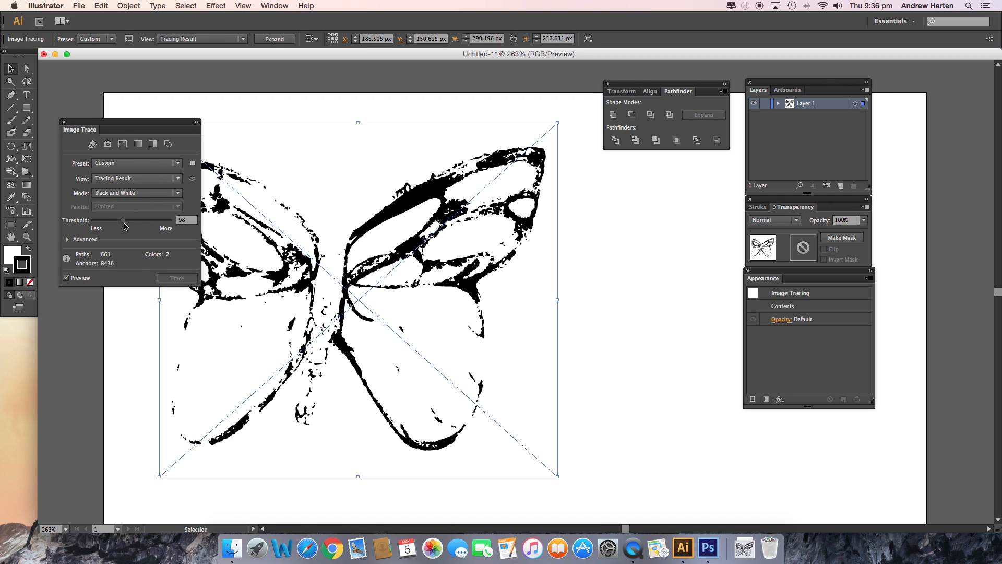
pyautogui.moveTo(125, 226); pyautogui.dragTo(134, 225)
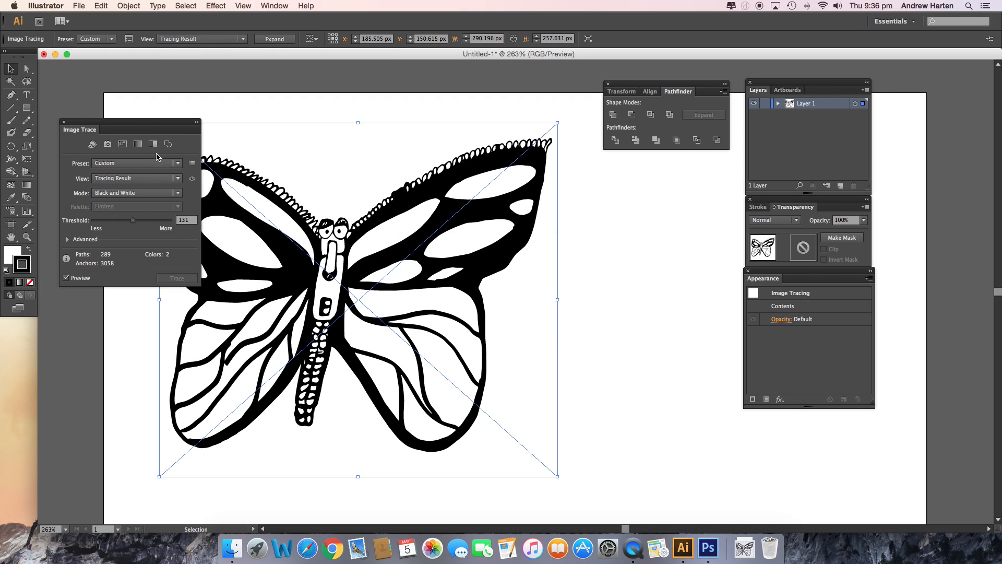
# In the advanced tracing options, set Corners to 59% and enable Ignore White
pyautogui.moveTo(156, 127); pyautogui.dragTo(120, 107)
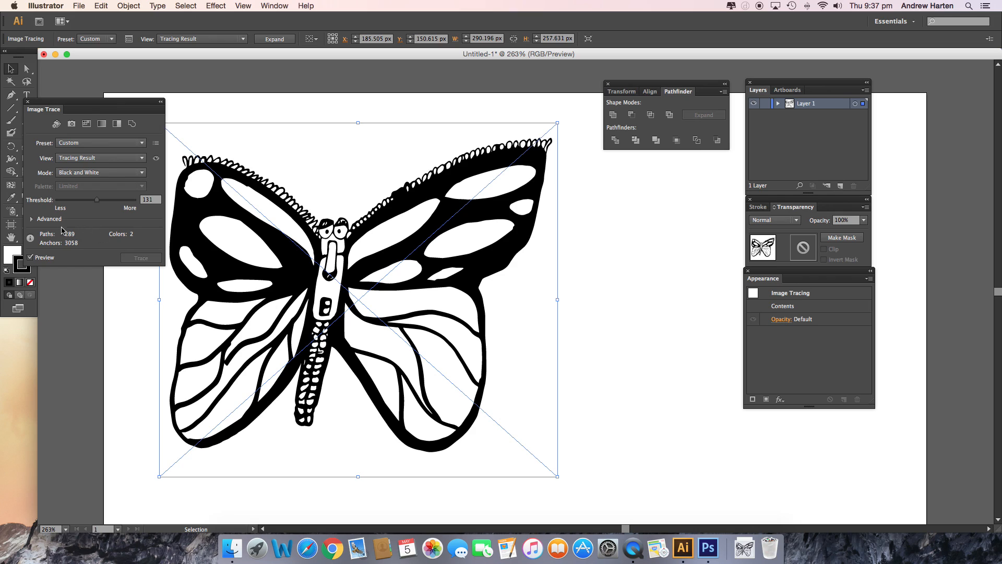
pyautogui.click(31, 220)
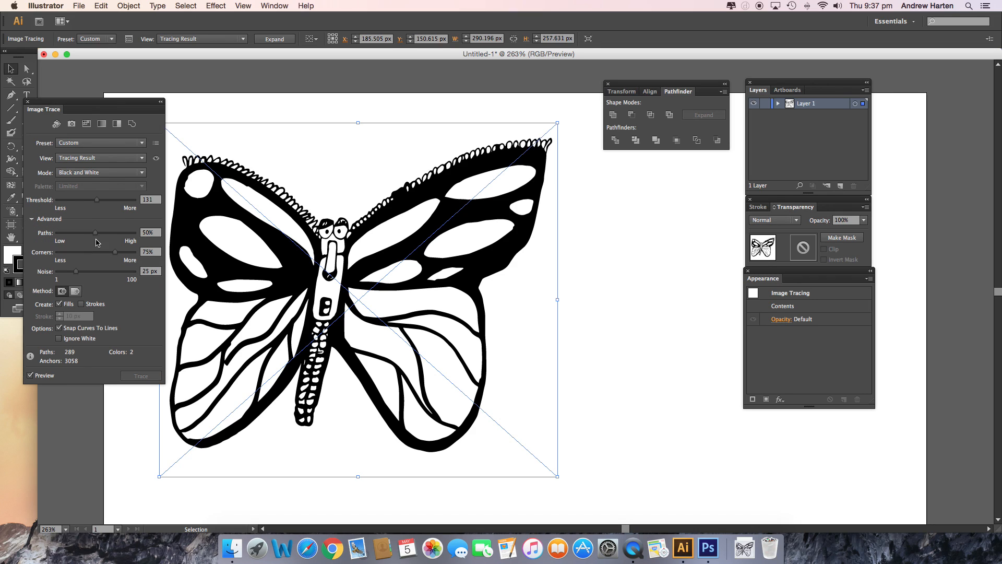
pyautogui.moveTo(118, 257); pyautogui.dragTo(105, 258)
pyautogui.scroll(-2, 191, 245)
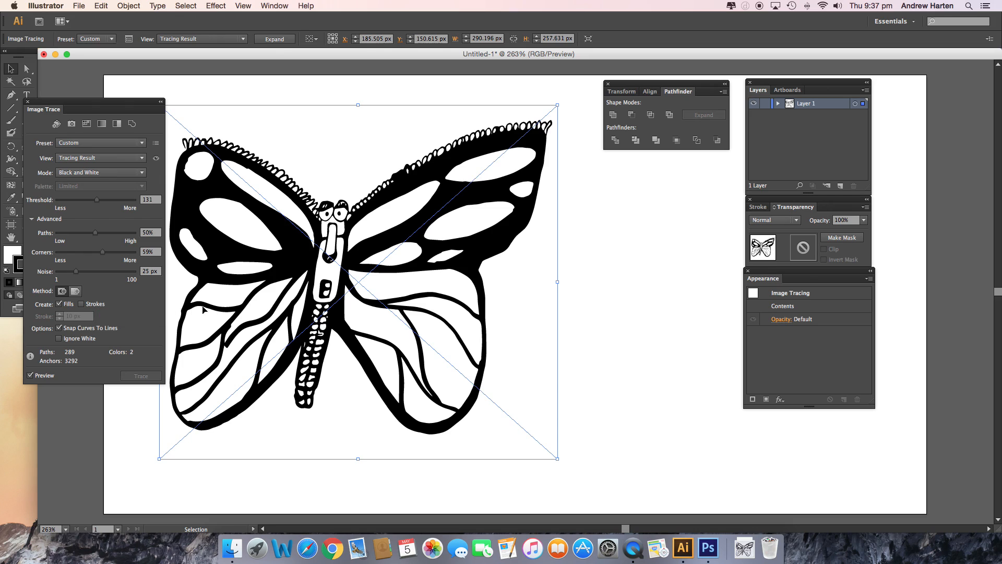
pyautogui.scroll(3, 189, 309)
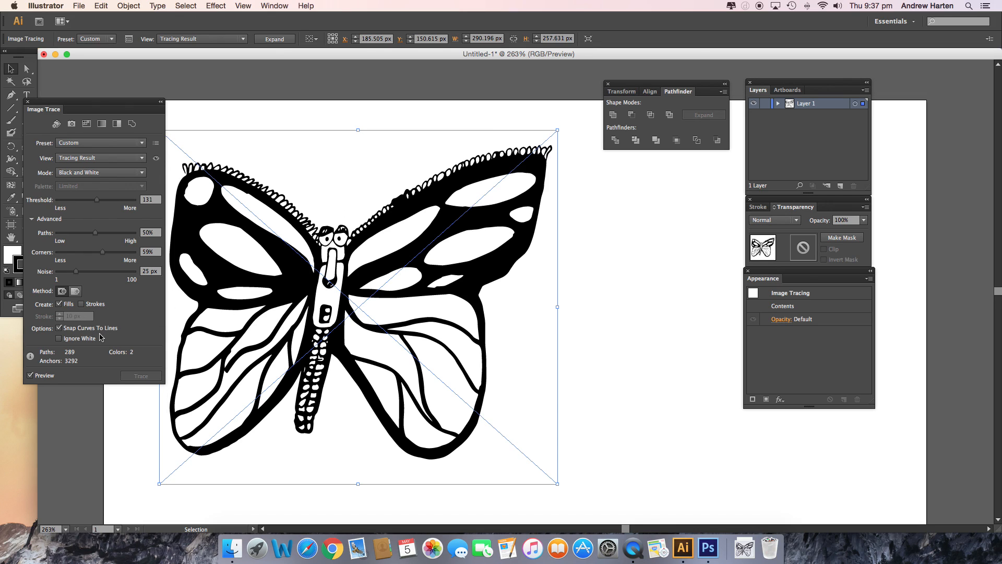
pyautogui.click(59, 339)
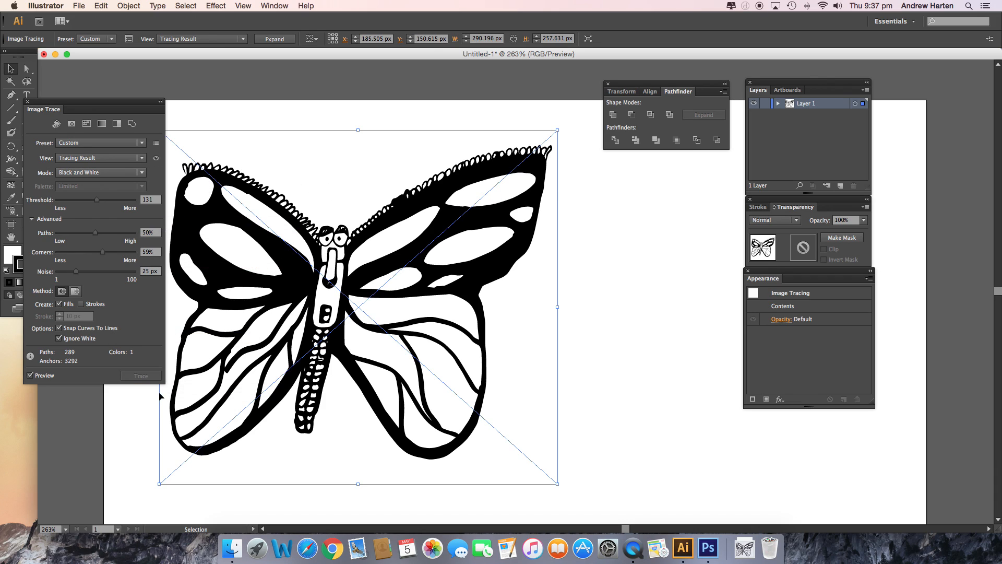
# Expand the traced butterfly into editable paths and move the resulting group to about X 183 px, Y 147 px
pyautogui.click(135, 402)
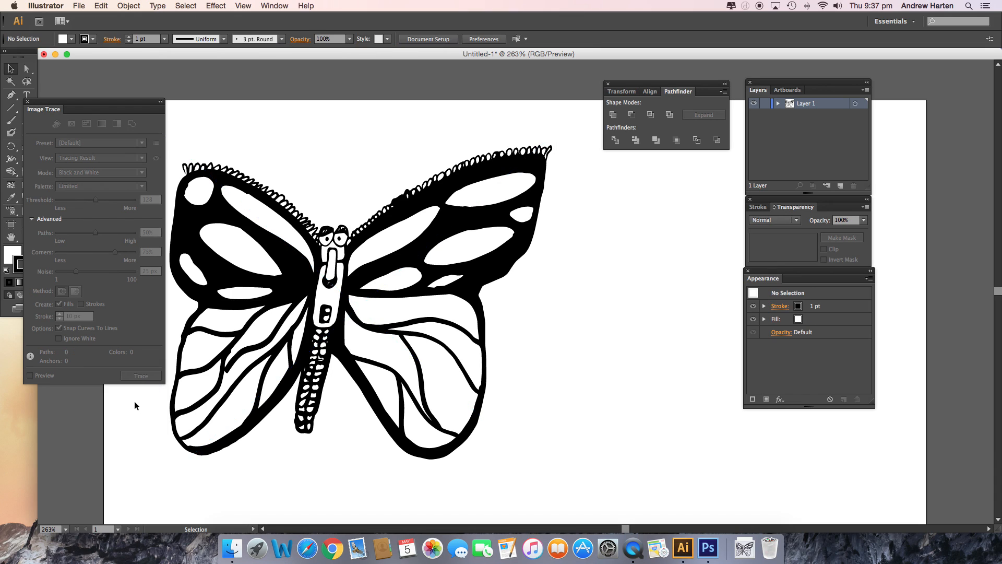
pyautogui.click(249, 203)
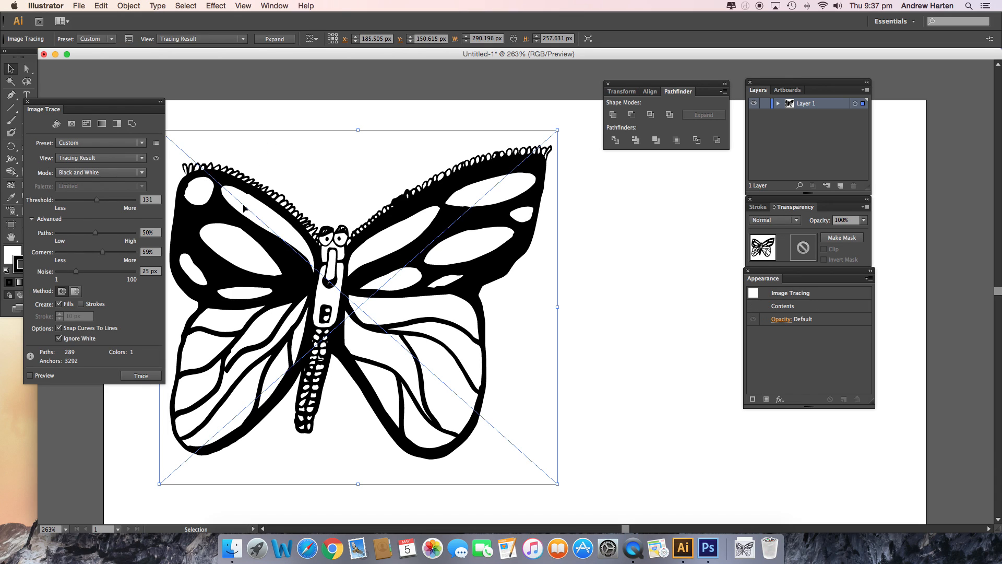
pyautogui.click(28, 101)
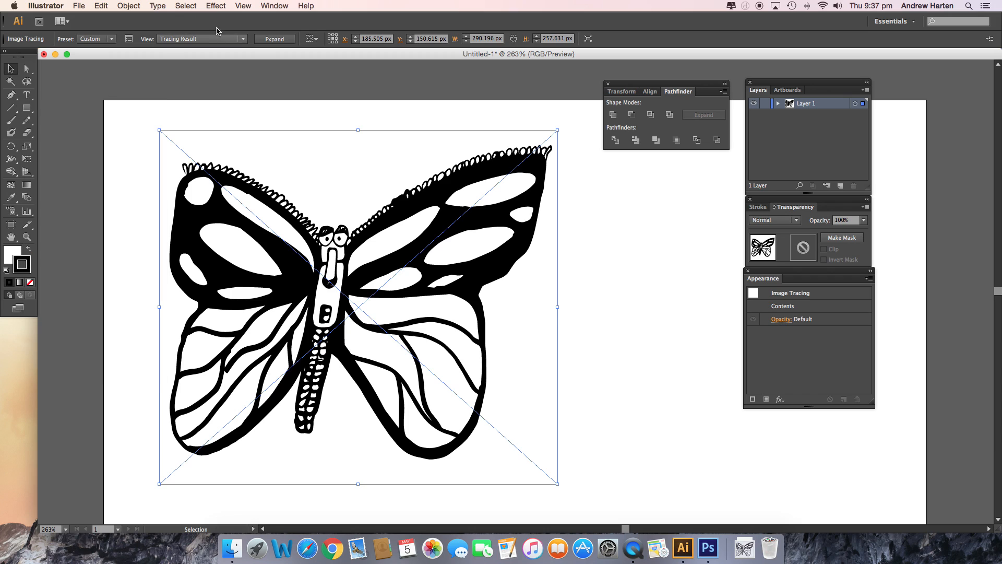
pyautogui.click(274, 40)
pyautogui.click(296, 121)
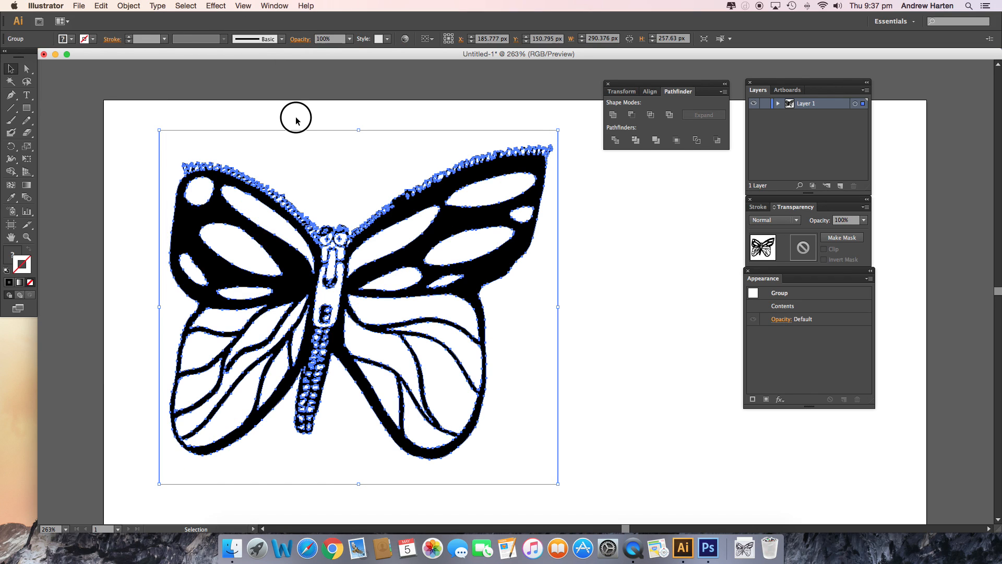
pyautogui.click(383, 225)
pyautogui.moveTo(390, 226)
pyautogui.mouseDown()
pyautogui.moveTo(426, 222)
pyautogui.moveTo(375, 232)
pyautogui.moveTo(400, 210)
pyautogui.mouseUp()
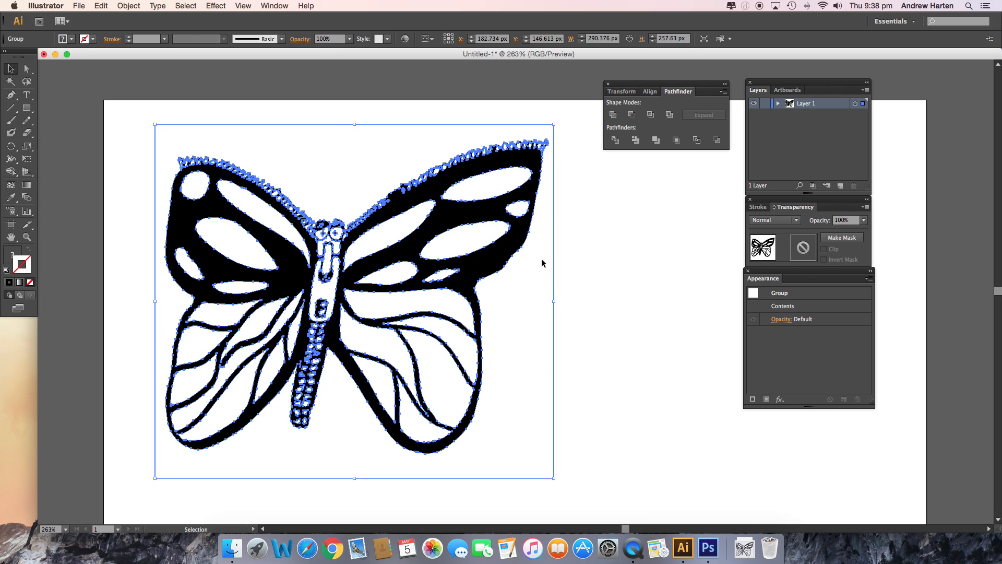
# Scale the butterfly group down to about 162 × 144 px and place it at about X 101 px, Y 94 px
pyautogui.click(589, 264)
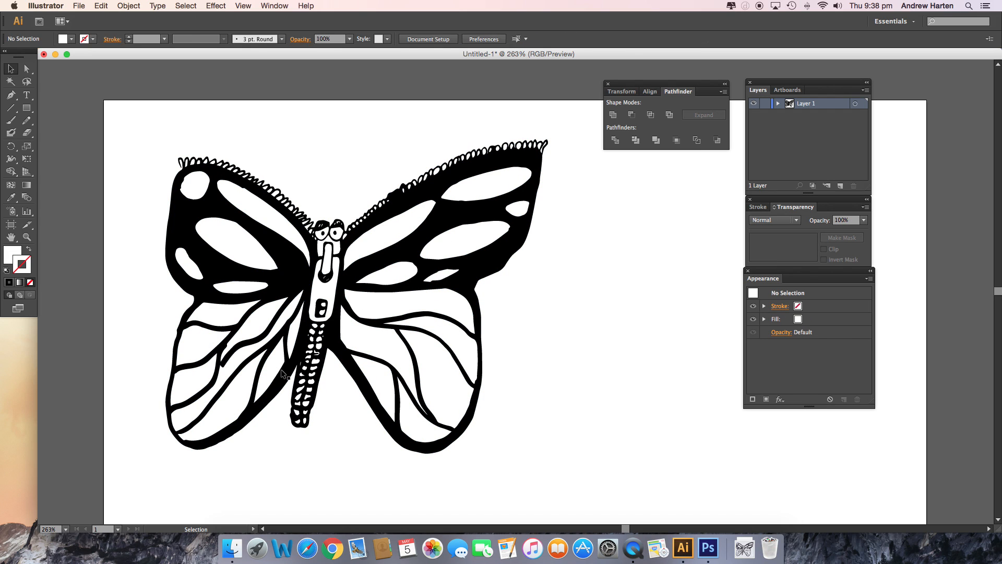
pyautogui.moveTo(331, 347); pyautogui.dragTo(352, 347)
pyautogui.hscroll(1, 220, 197)
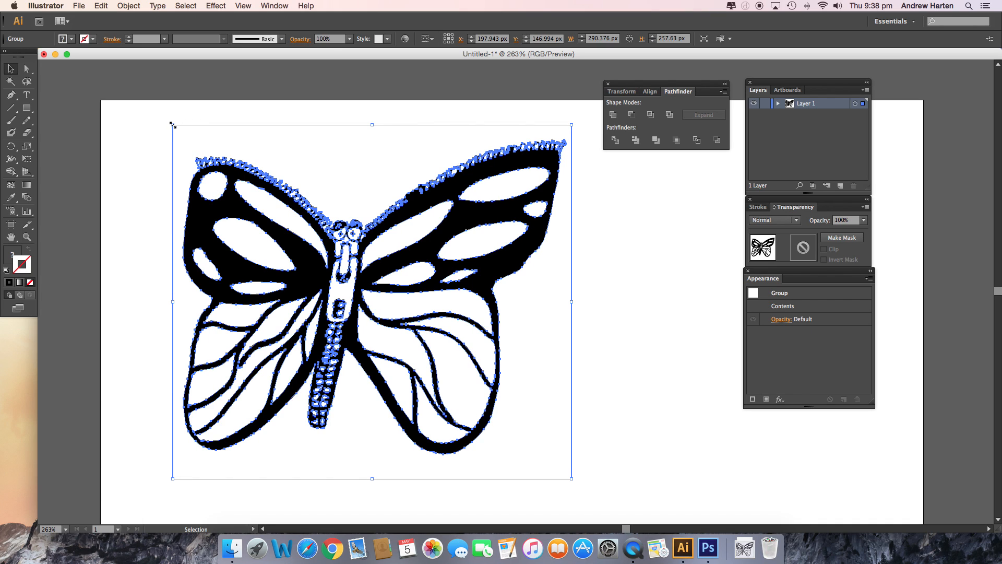
pyautogui.click(188, 141)
pyautogui.click(215, 168)
pyautogui.moveTo(173, 127); pyautogui.dragTo(349, 282)
pyautogui.moveTo(397, 339); pyautogui.dragTo(180, 191)
pyautogui.click(387, 274)
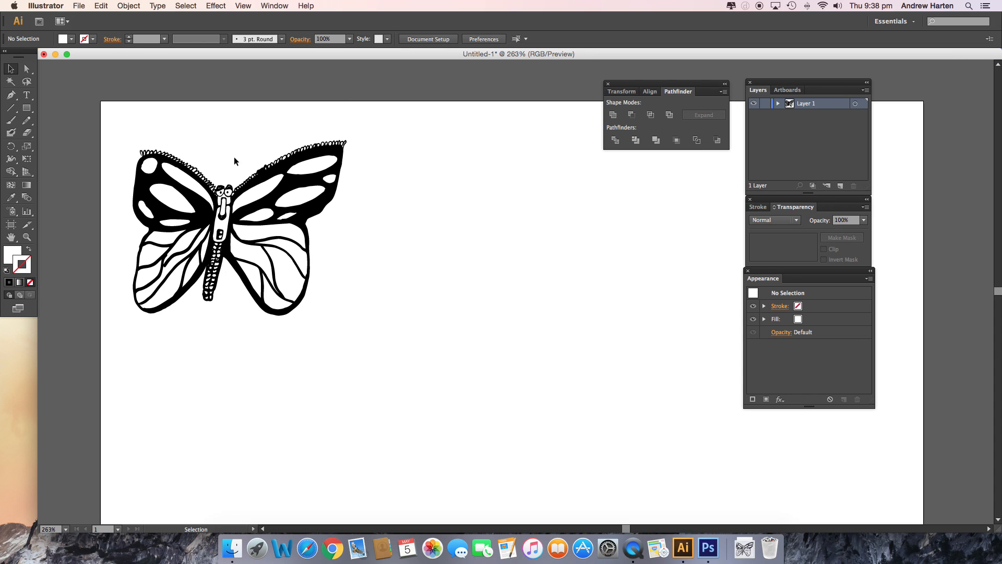
# Select the butterfly group and open the colour controls for its fill
pyautogui.click(190, 197)
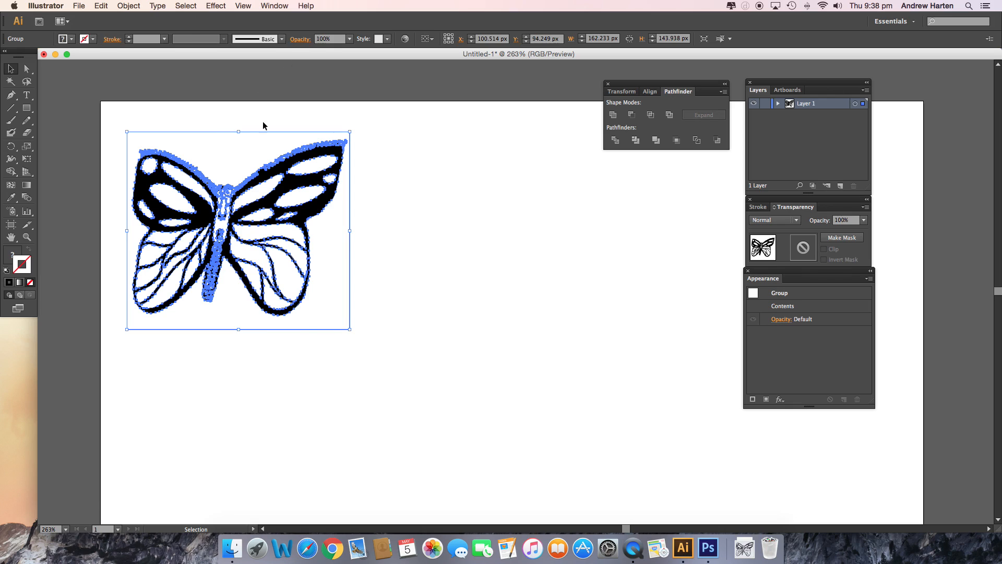
pyautogui.click(9, 258)
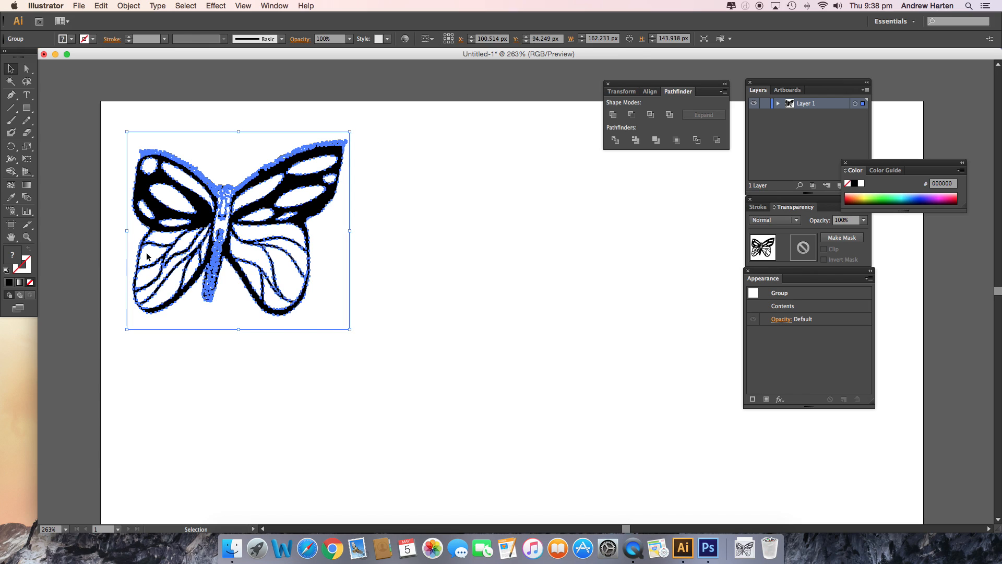
pyautogui.click(239, 102)
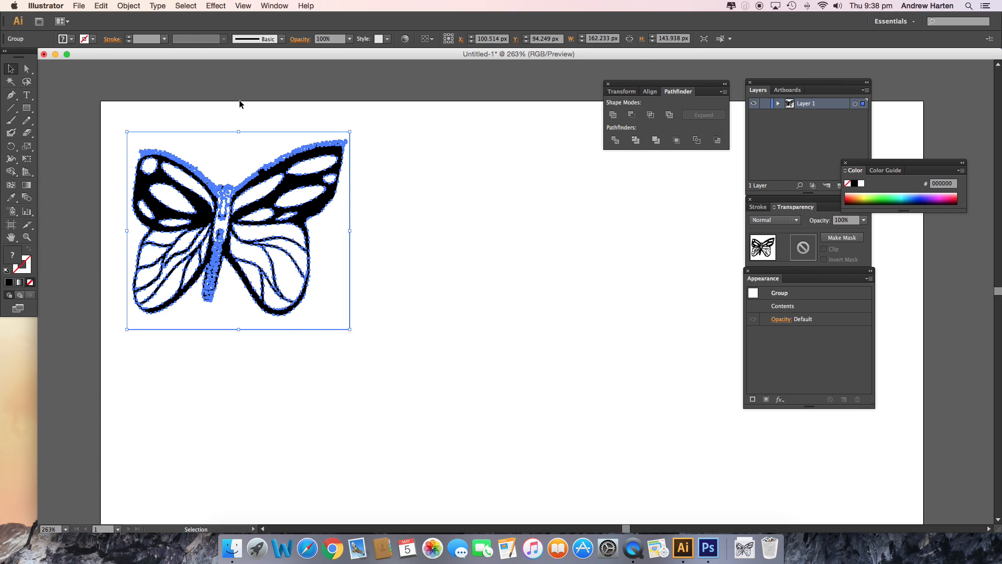